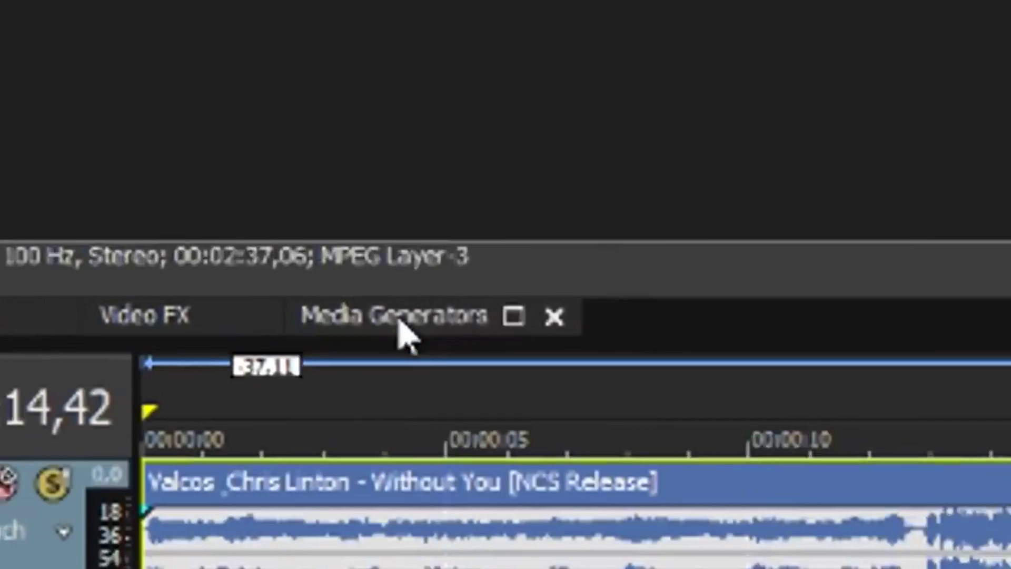
# Add a default Titles & Text event above the music at the beat drop, extend its end, and place the playhead within it.
pyautogui.click(243, 329)
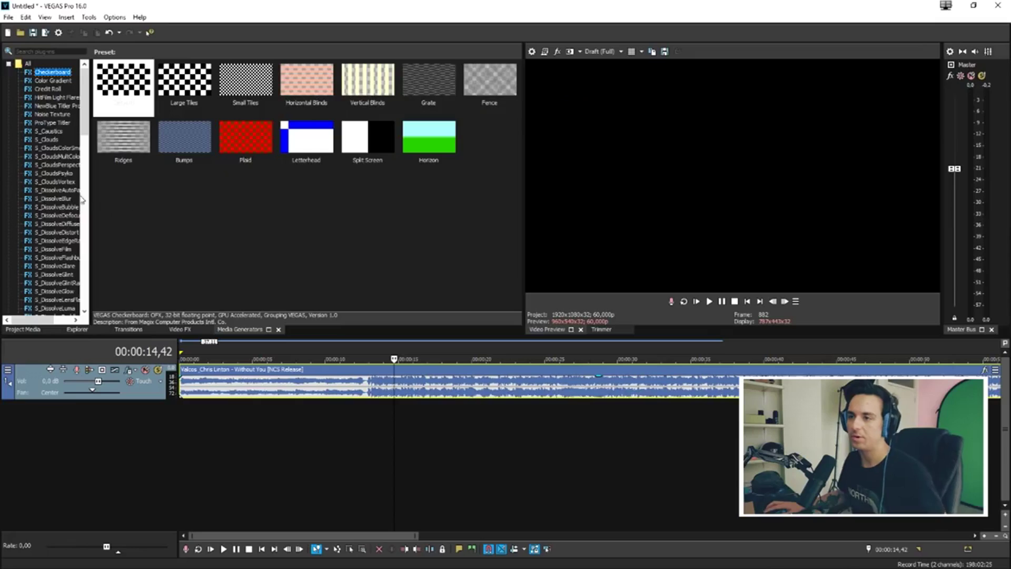
pyautogui.scroll(-15, 82, 199)
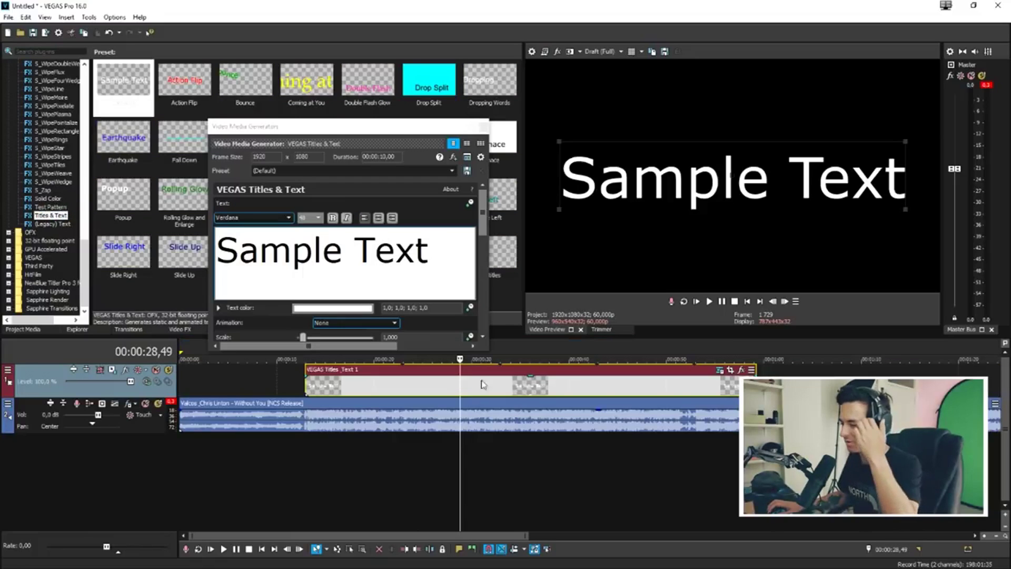
pyautogui.moveTo(756, 386); pyautogui.dragTo(823, 386)
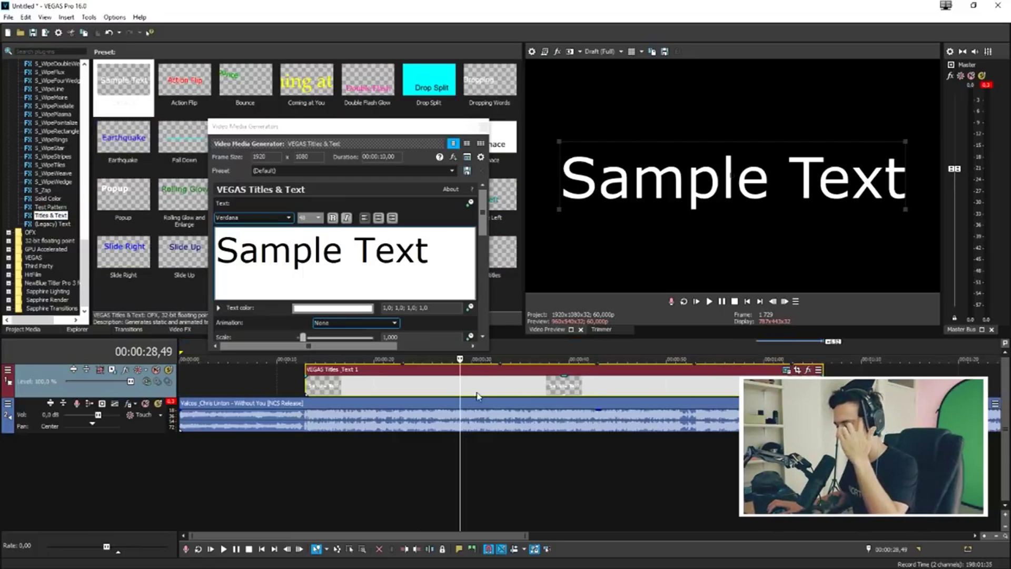
pyautogui.click(304, 389)
pyautogui.click(328, 388)
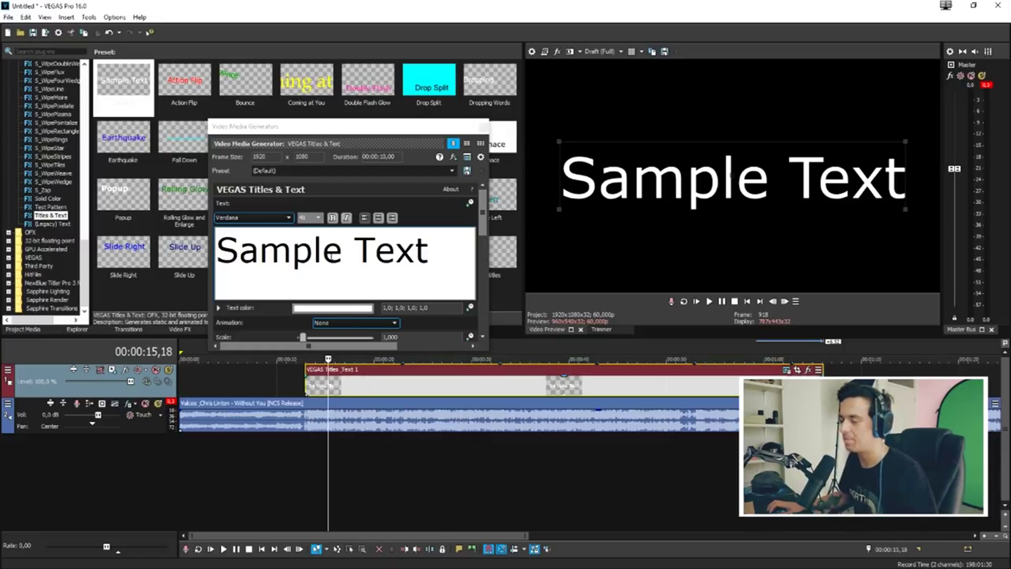
# Replace the sample text with four lines: "How To Create", "Unique Text", "Animations" and "In Vegas Pro 16".
pyautogui.click(333, 244)
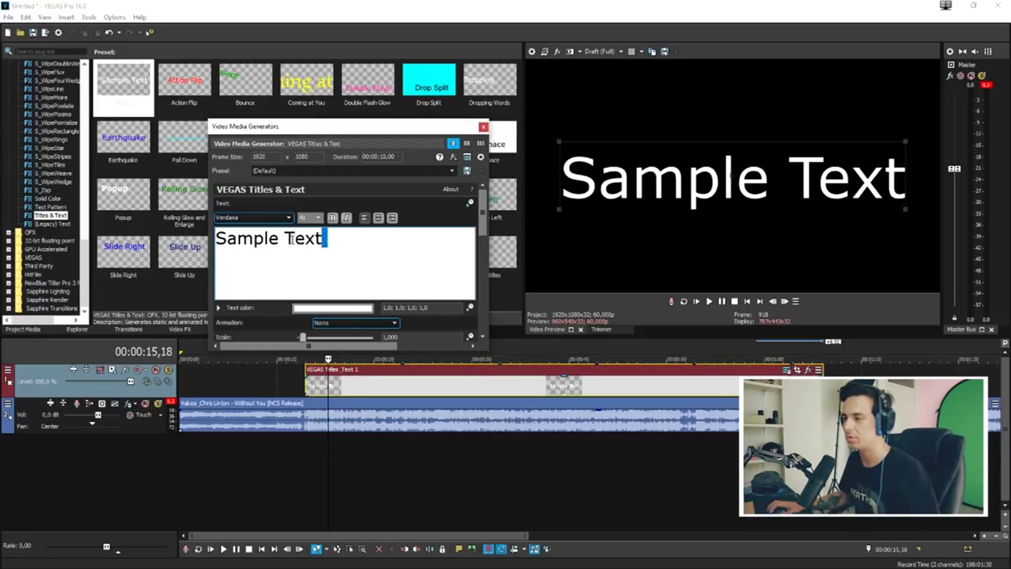
pyautogui.hotkey('ctrl', 'a')
pyautogui.write('How TO C')
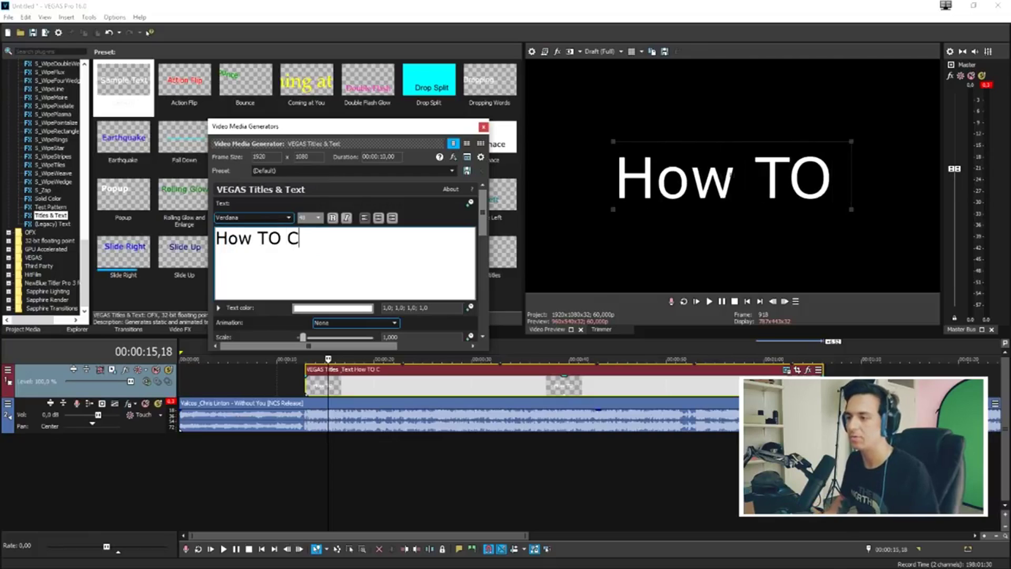
pyautogui.press('BackSpace')
pyautogui.press('BackSpace')
pyautogui.press('BackSpace')
pyautogui.write('o Create Unique Text')
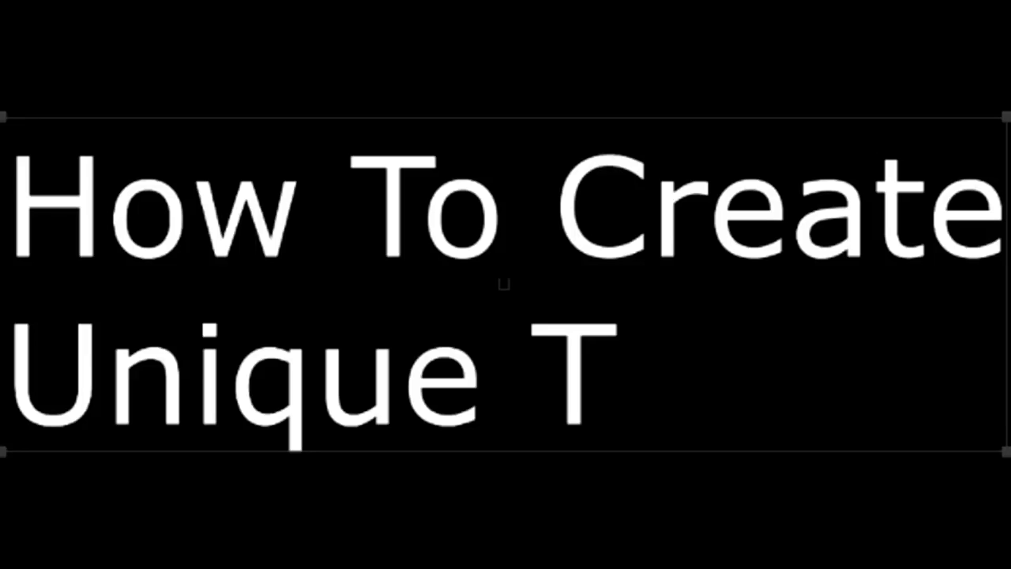
pyautogui.press('Return')
pyautogui.write('Animations')
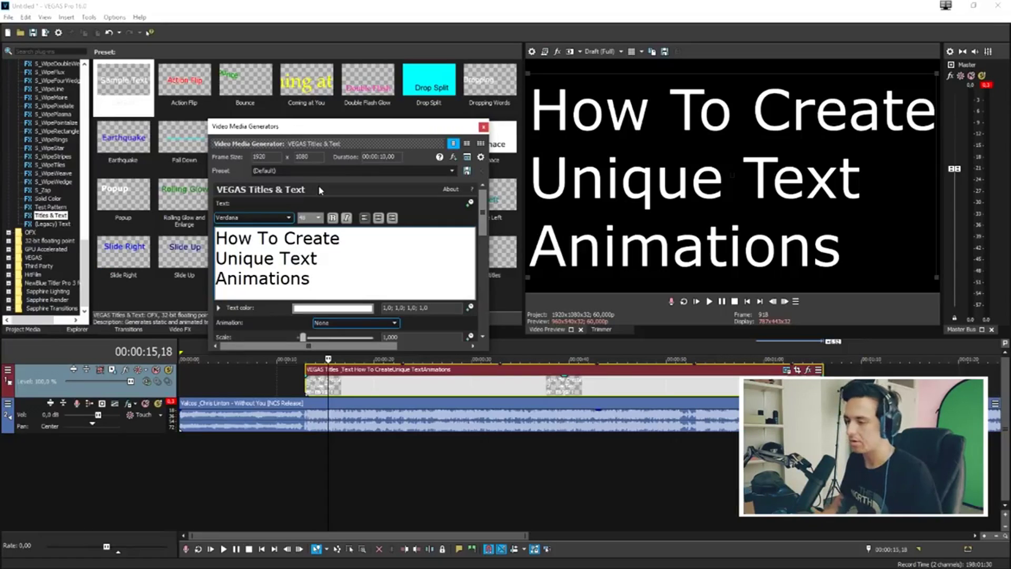
pyautogui.press('Return')
pyautogui.write('In Vegas Pro 16')
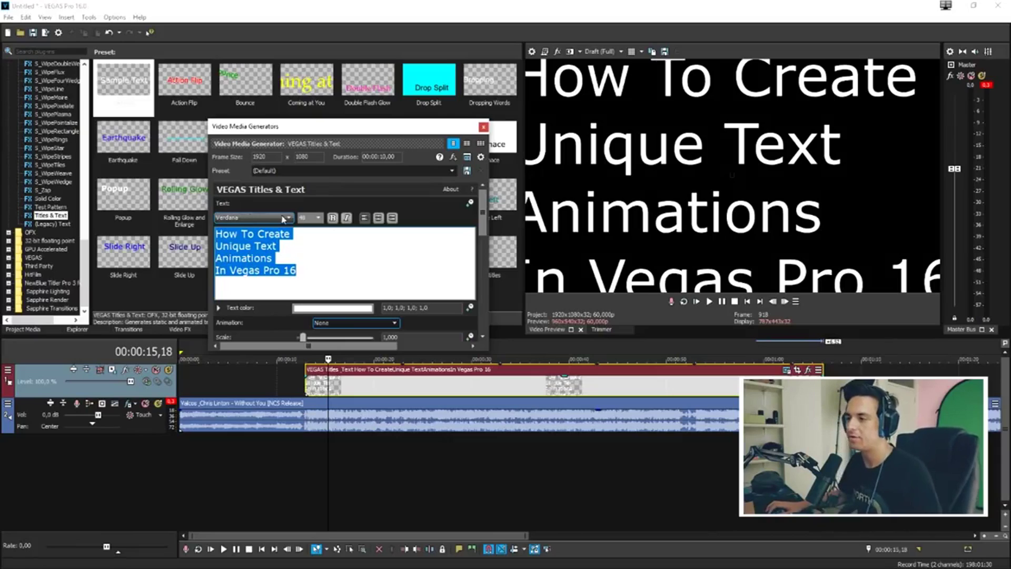
# Set the whole title's font size to 10 and enlarge it in the preview to a scale of about 2.5.
pyautogui.write('10')
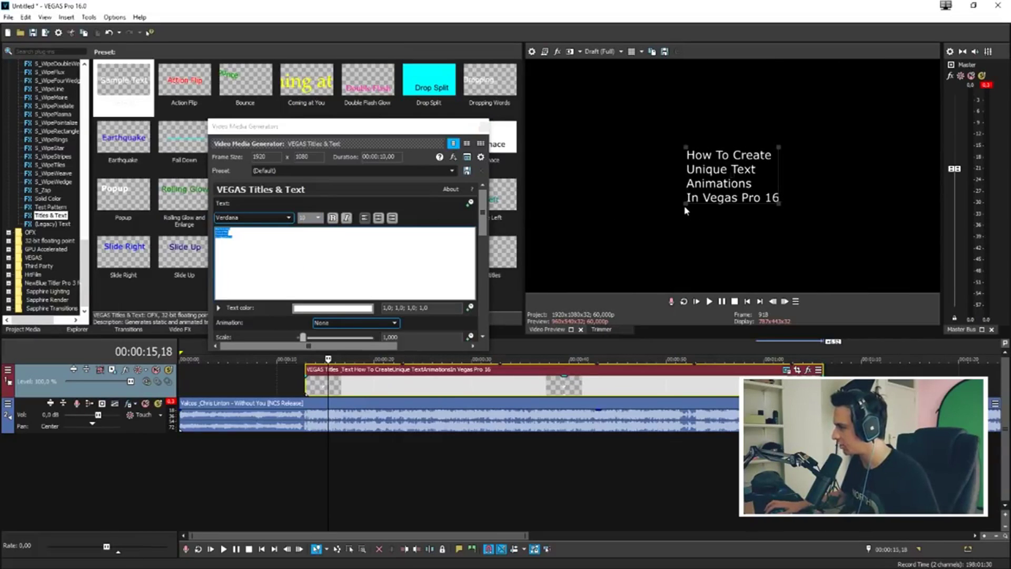
pyautogui.moveTo(684, 204); pyautogui.dragTo(603, 237)
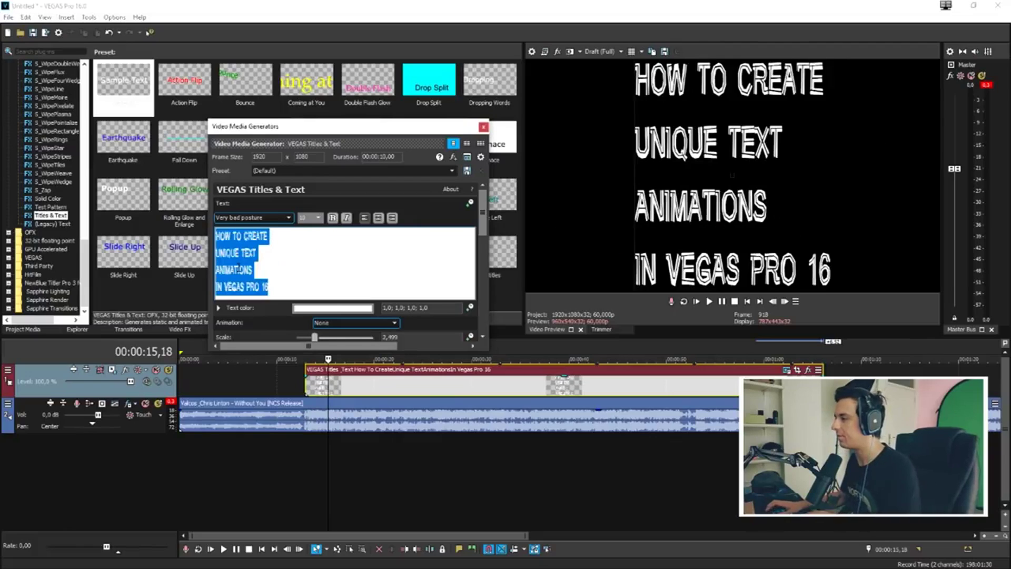
# Try several fonts for the title, settle on a wide rounded all-caps one, enlarge it to fill the frame, and close the generator.
pyautogui.press('Down')
pyautogui.press('Down')
pyautogui.press('Down')
pyautogui.press('Down')
pyautogui.press('Down')
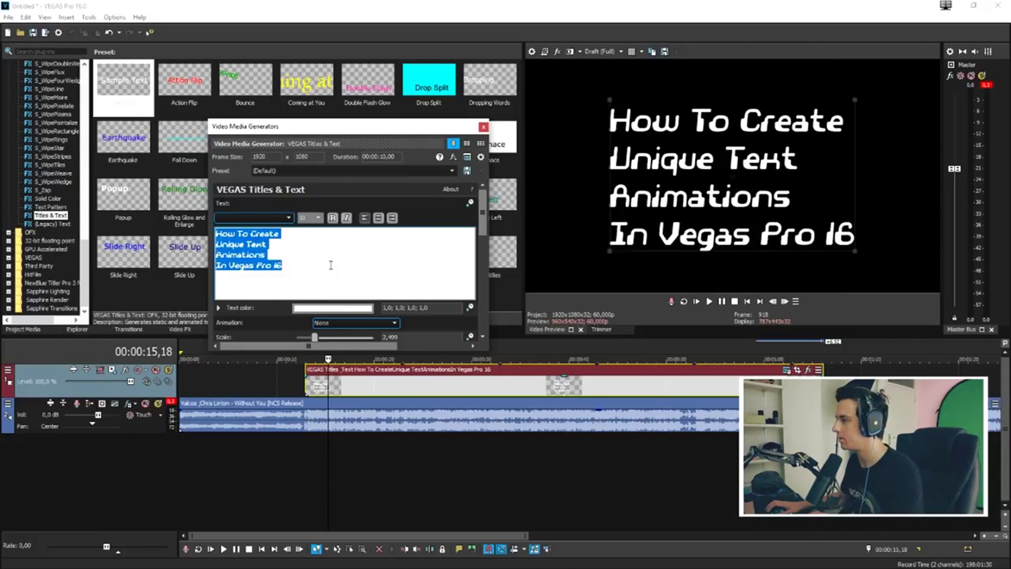
pyautogui.press('Down')
pyautogui.press('Down')
pyautogui.press('Down')
pyautogui.press('Down')
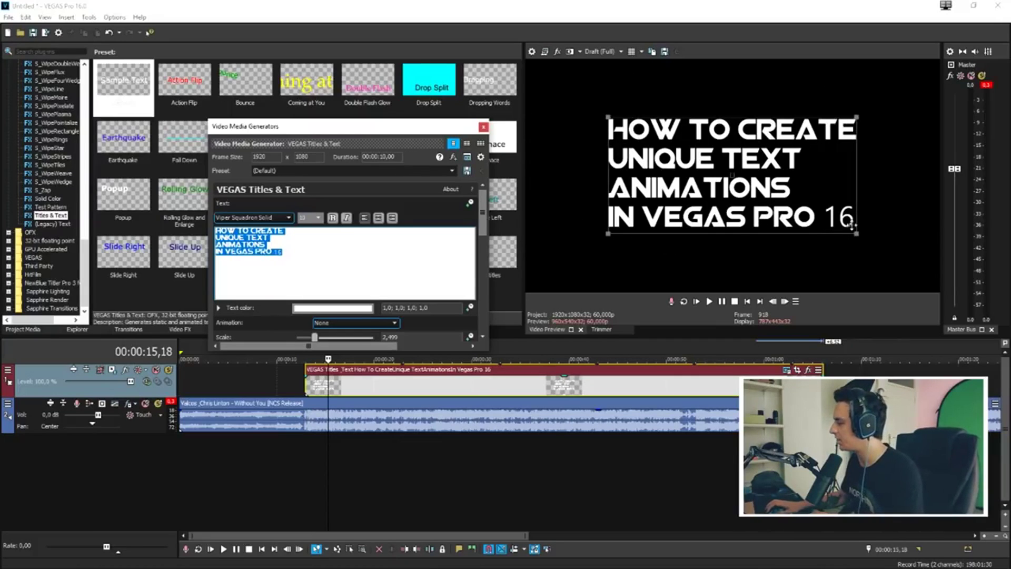
pyautogui.press('Down')
pyautogui.press('Down')
pyautogui.press('Down')
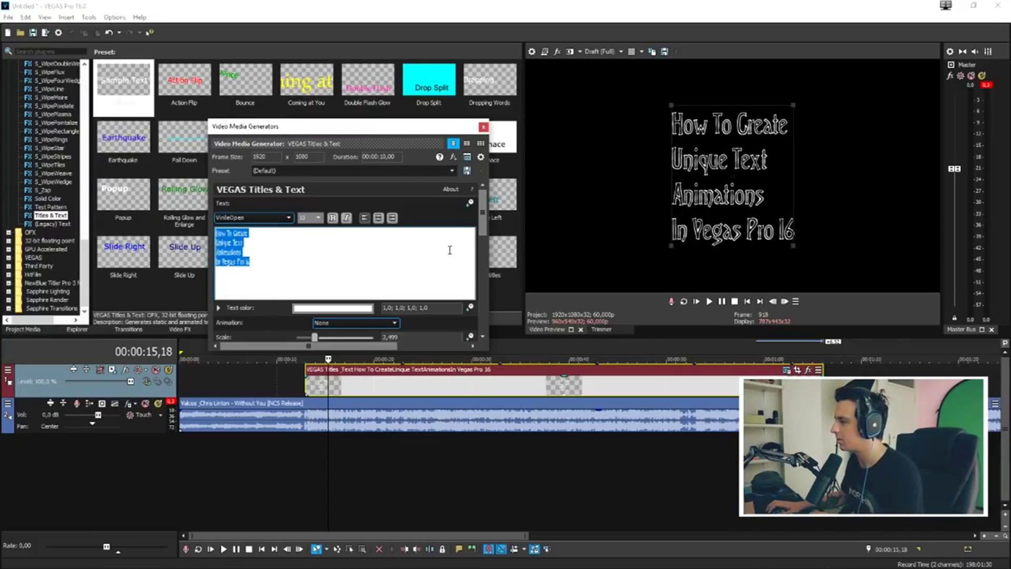
pyautogui.moveTo(577, 250); pyautogui.dragTo(559, 258)
pyautogui.click(483, 127)
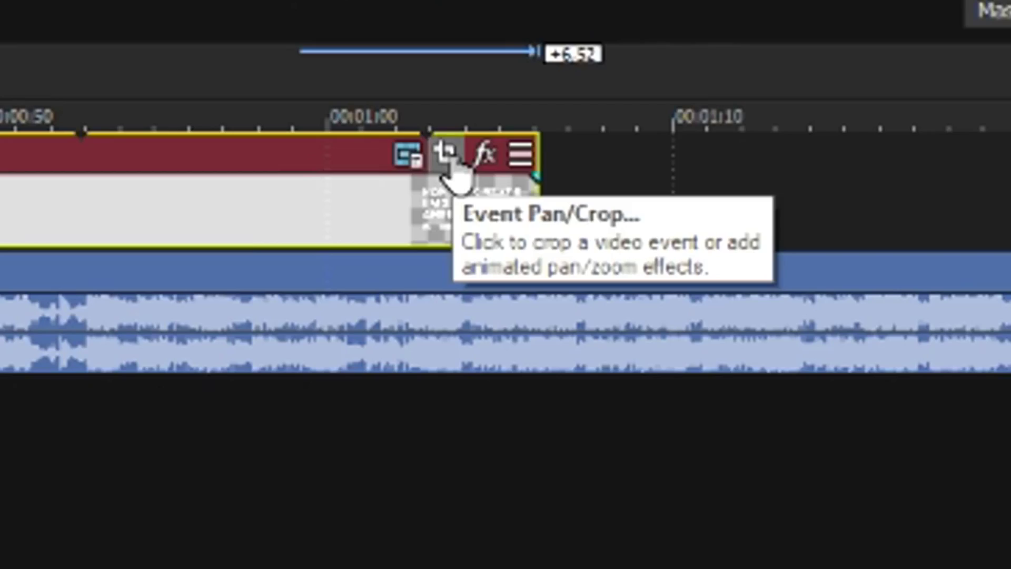
# Open Pan/Crop for the title event, enable its mask and draw a rectangular mask around the word "HOW".
pyautogui.click(447, 155)
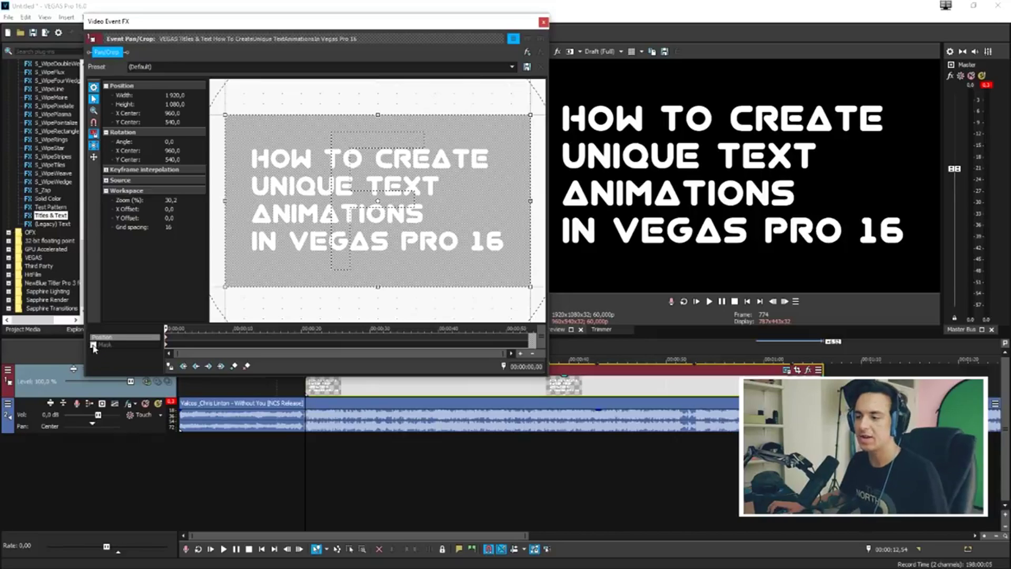
pyautogui.click(93, 345)
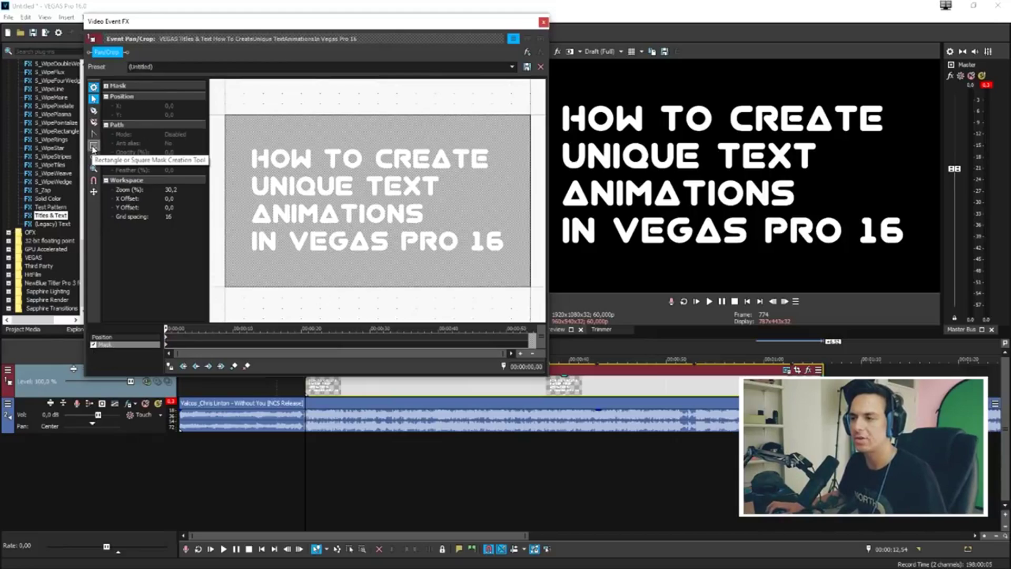
pyautogui.moveTo(240, 137); pyautogui.dragTo(317, 173)
# Place the playhead near the title event's start and sync the mask keyframe cursor with the project timeline.
pyautogui.click(301, 389)
pyautogui.scroll(4, 303, 391)
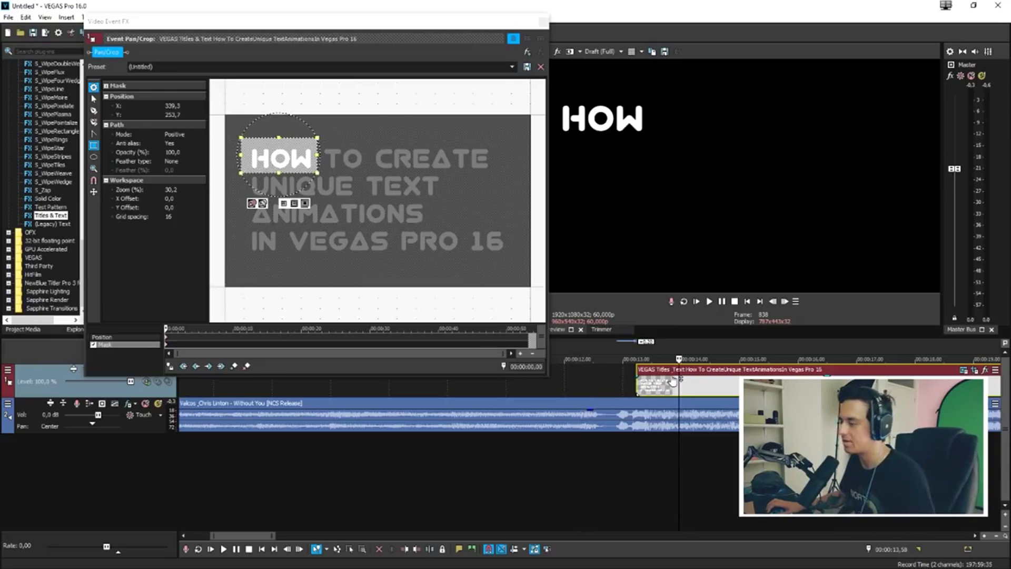
pyautogui.click(642, 389)
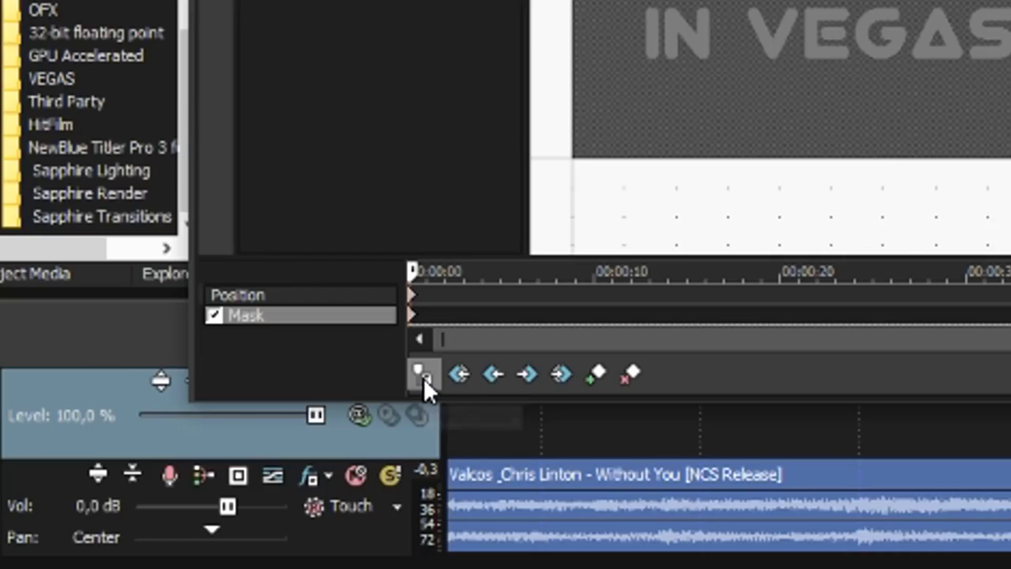
pyautogui.click(170, 366)
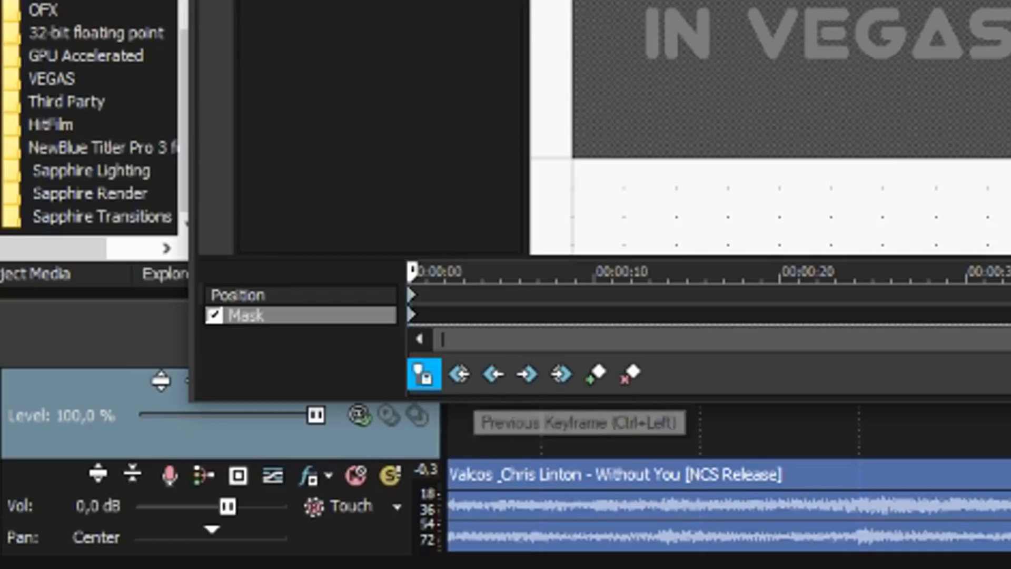
# Play the music to find the next beat at 00:00:14,09 and widen the mask there to include "TO".
pyautogui.scroll(2, 680, 399)
pyautogui.press('space')
pyautogui.scroll(-1, 669, 399)
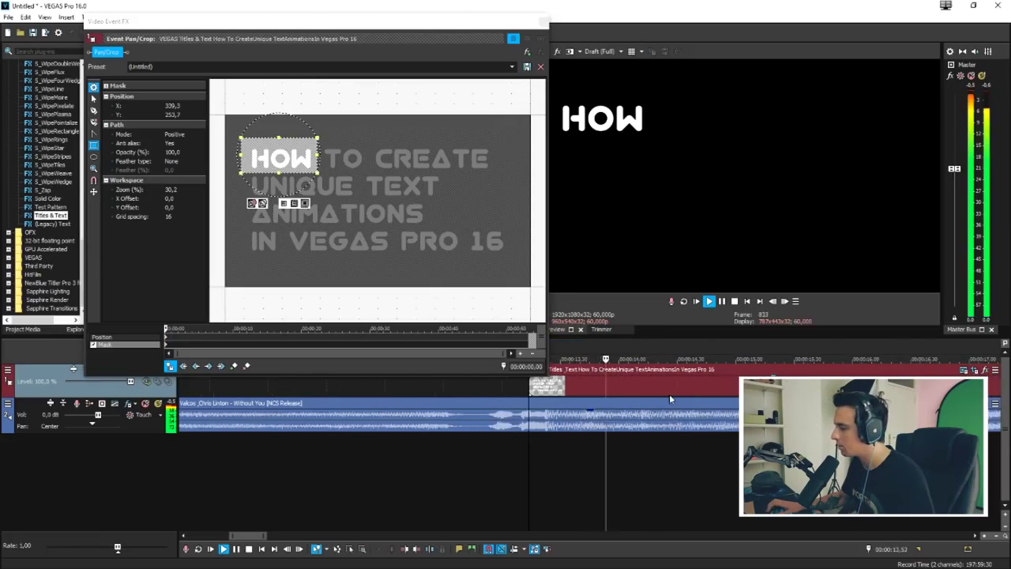
pyautogui.press('space')
pyautogui.click(636, 389)
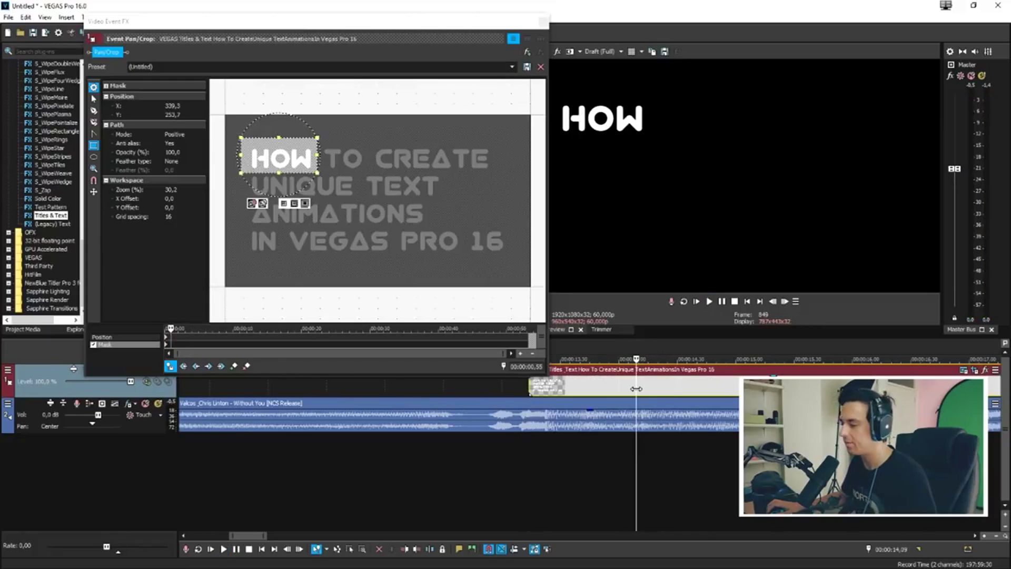
pyautogui.scroll(3, 636, 389)
pyautogui.press('space')
pyautogui.press('space')
pyautogui.press('space')
pyautogui.press('space')
pyautogui.press('space')
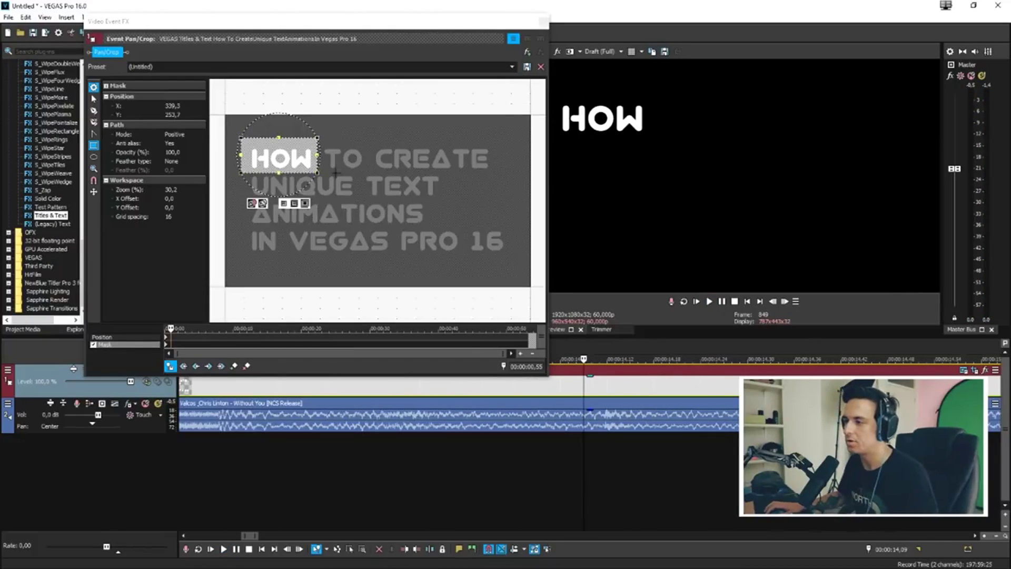
pyautogui.moveTo(318, 154); pyautogui.dragTo(369, 154)
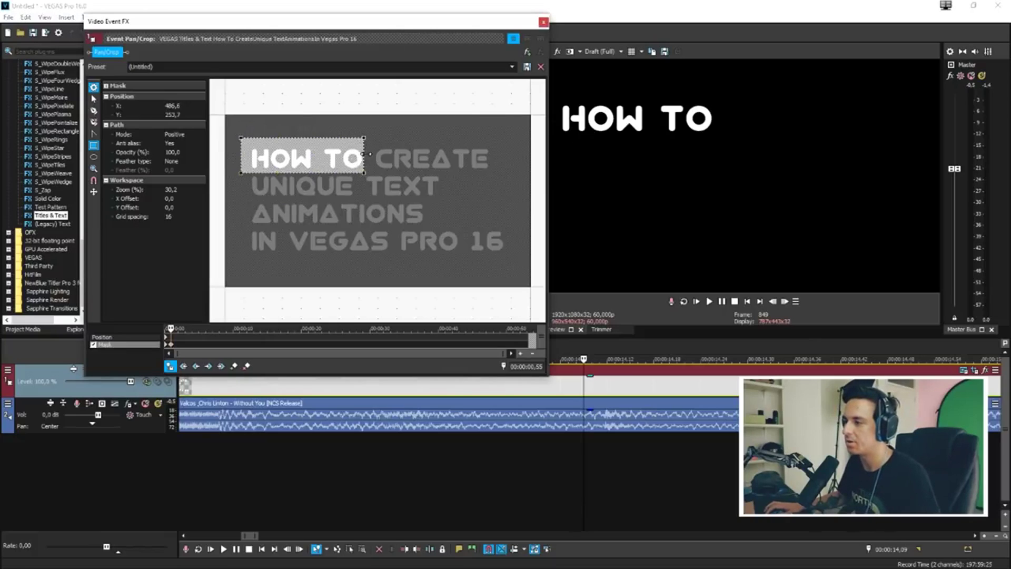
# Find the following beat at 00:00:15,12 by playing the music and widen the mask there to include "CREATE".
pyautogui.scroll(-3, 624, 396)
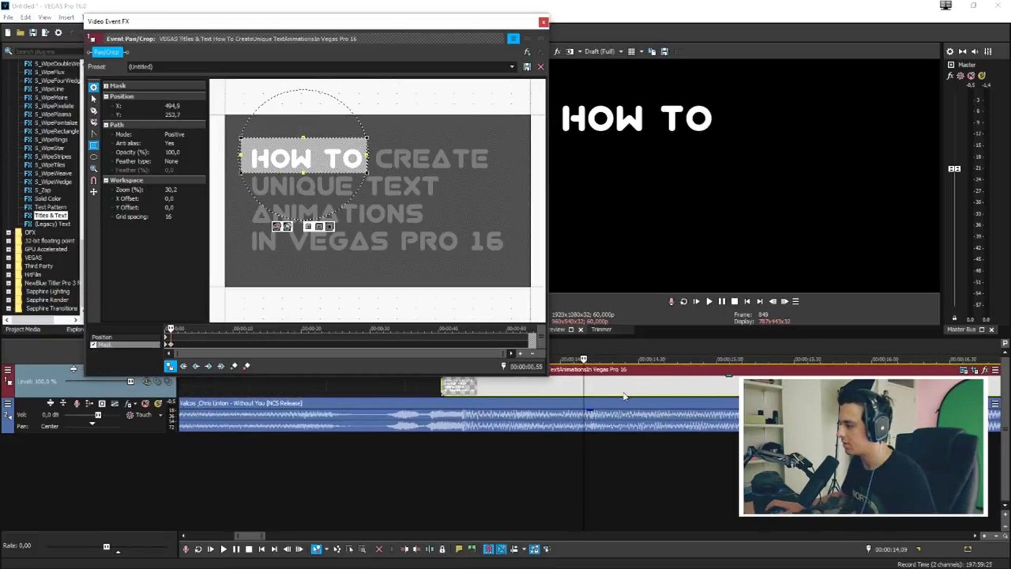
pyautogui.press('space')
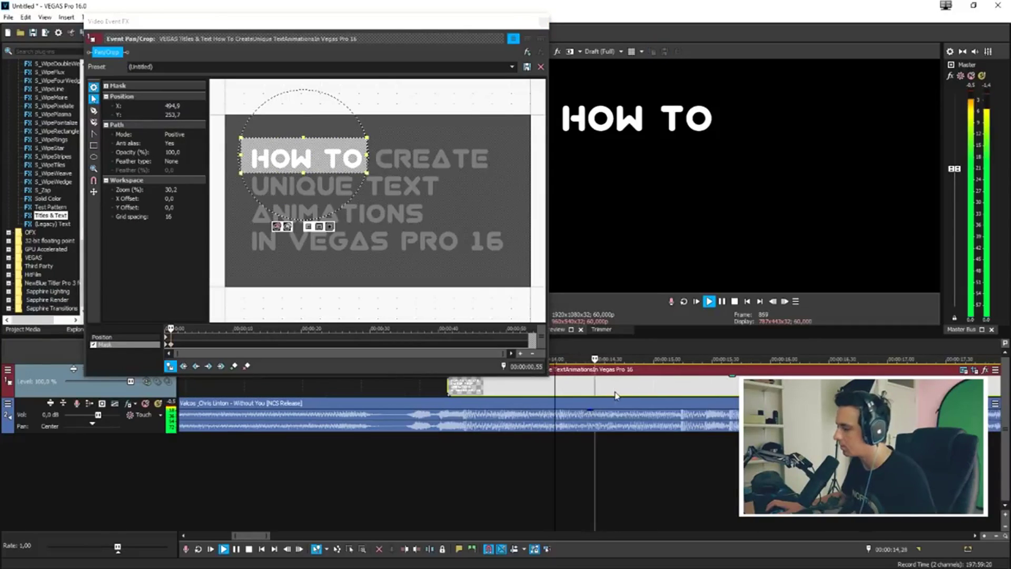
pyautogui.click(676, 425)
pyautogui.press('space')
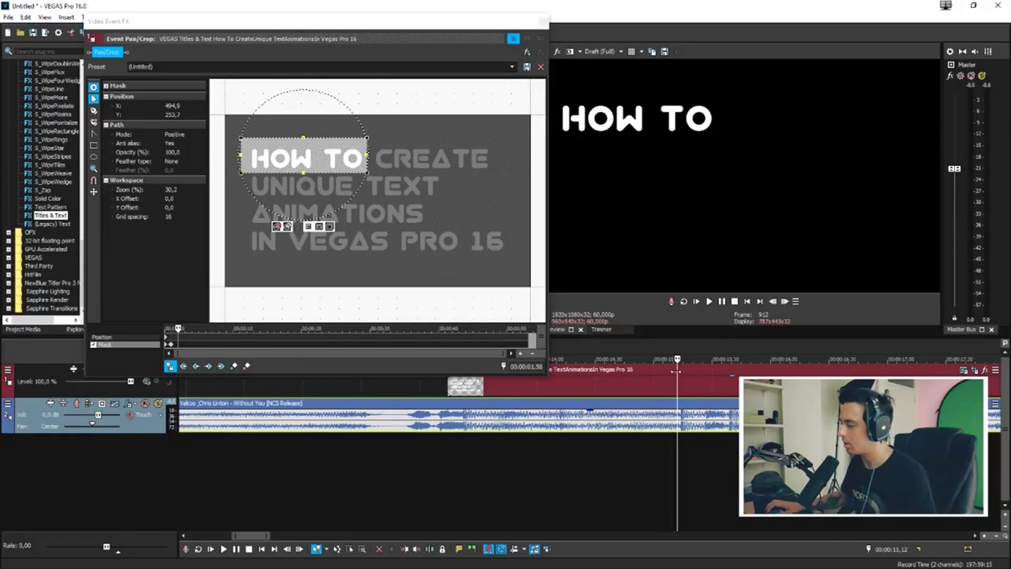
pyautogui.moveTo(367, 154); pyautogui.dragTo(496, 155)
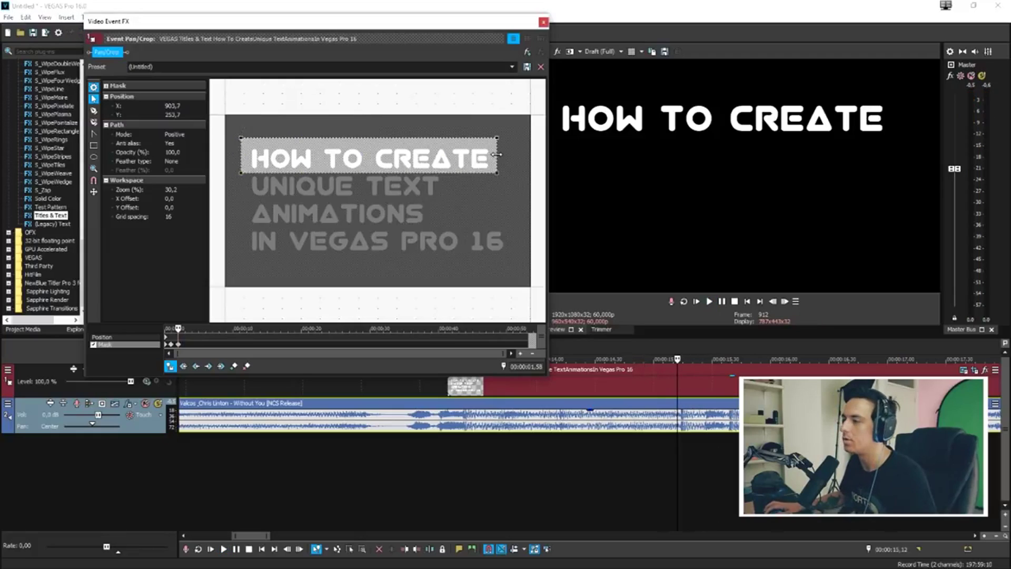
# Inspect the mask keyframes that reveal "CREATE" and "TO", and adjust the "TO" keyframe's interpolation.
pyautogui.click(377, 388)
pyautogui.scroll(-2, 377, 388)
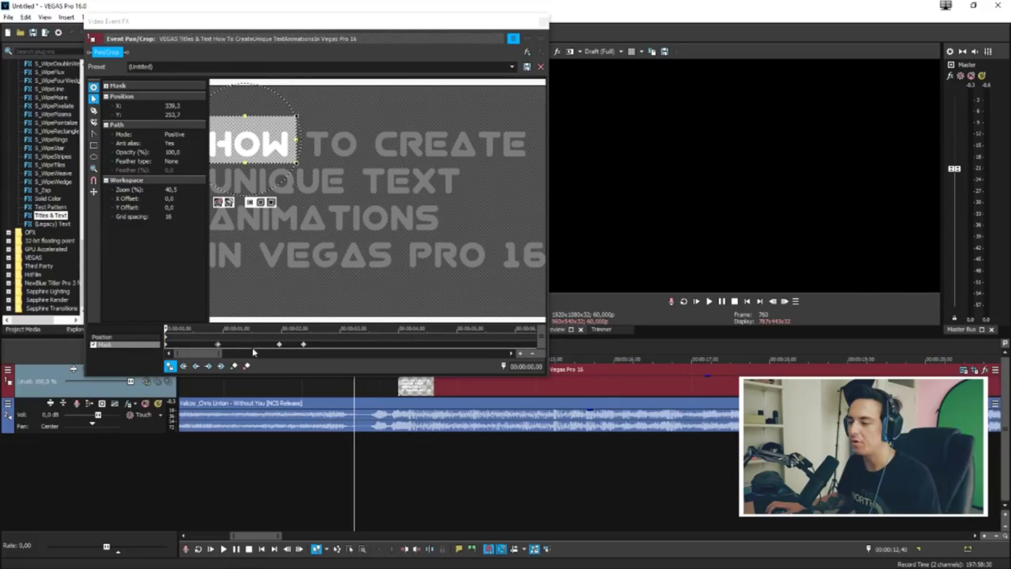
pyautogui.click(280, 345)
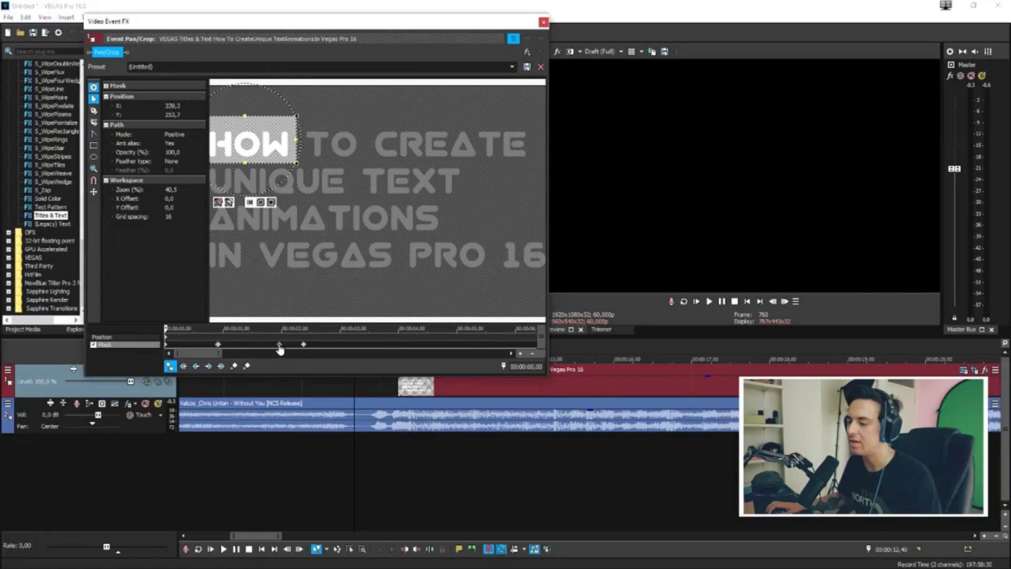
pyautogui.click(218, 345)
pyautogui.scroll(4, 315, 351)
pyautogui.rightClick(315, 345)
pyautogui.click(361, 390)
pyautogui.click(371, 386)
pyautogui.scroll(-3, 370, 387)
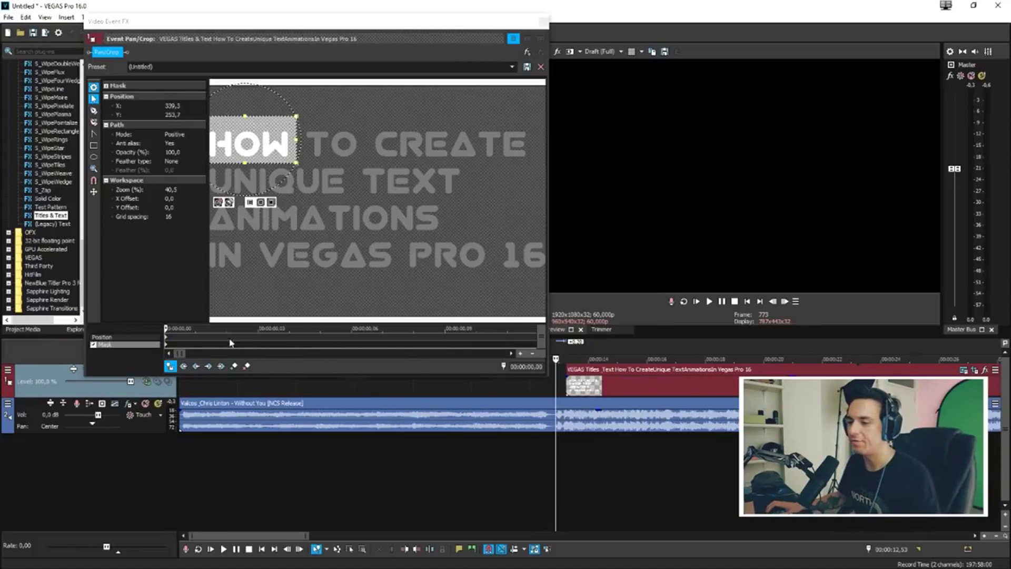
# At the mask keyframe at 00:00:02,23, outline "HOW TO CREATE UNIQUE" with a point-by-point anchor mask.
pyautogui.click(572, 387)
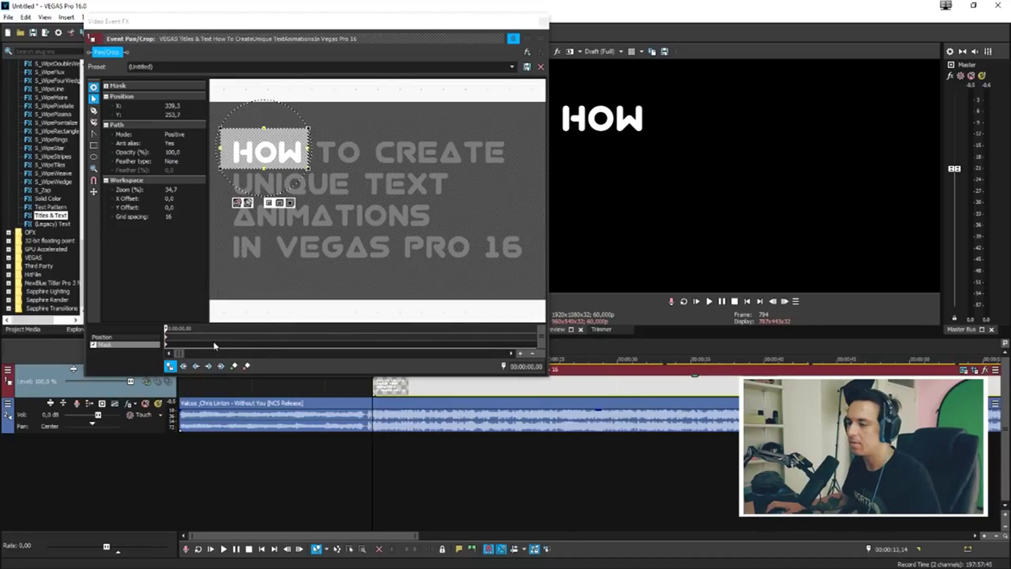
pyautogui.scroll(-6, 258, 349)
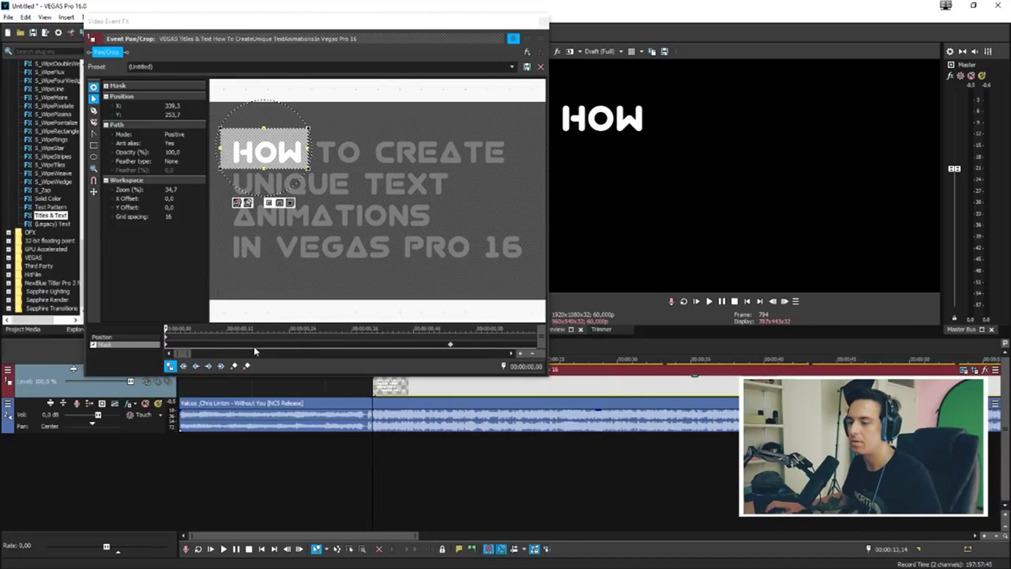
pyautogui.click(257, 346)
pyautogui.click(257, 345)
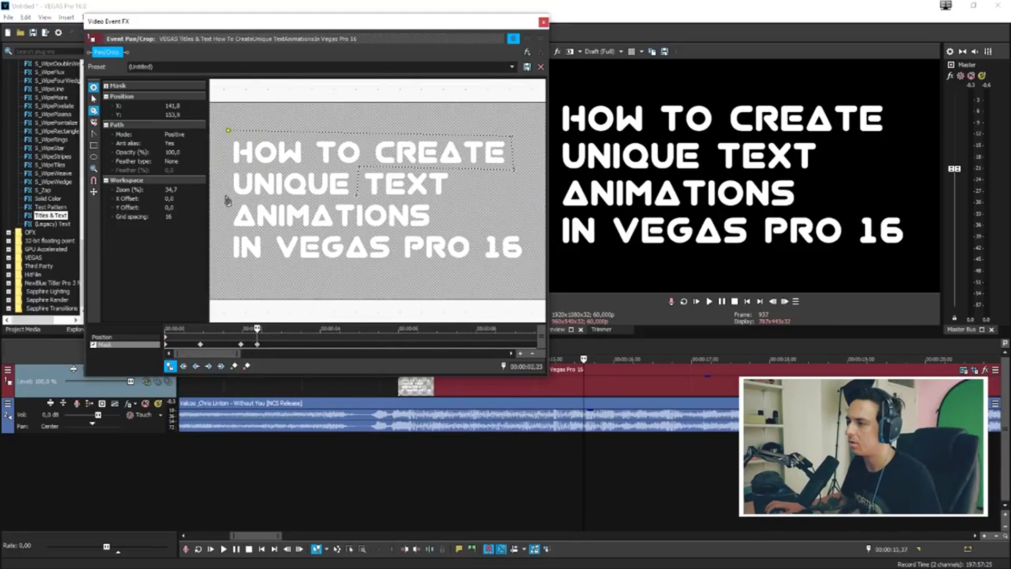
pyautogui.click(358, 196)
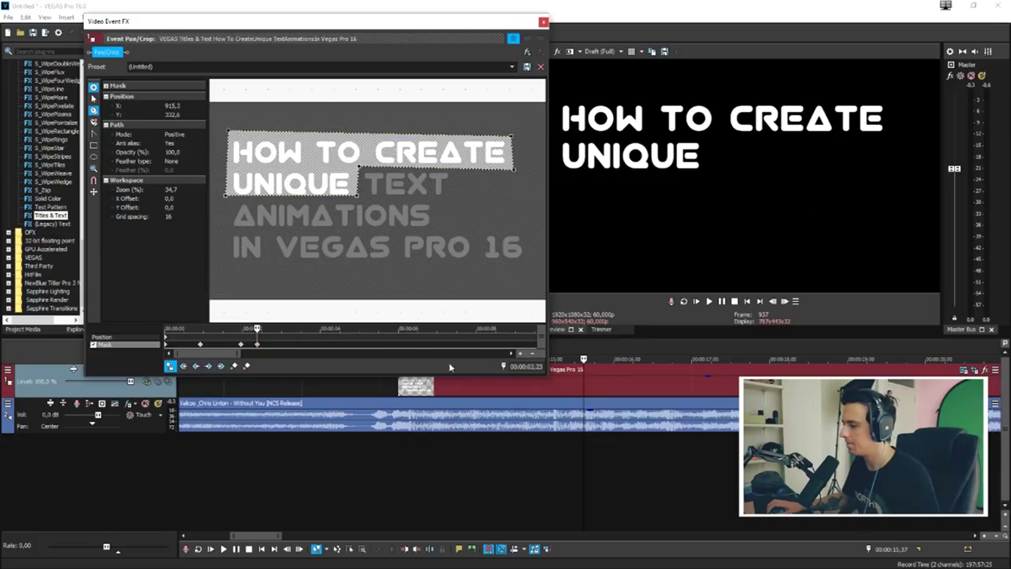
# At the mask keyframe at 00:00:03,25, reset the mask and outline "HOW TO CREATE UNIQUE TEXT" with a new anchor mask.
pyautogui.rightClick(377, 193)
pyautogui.click(402, 196)
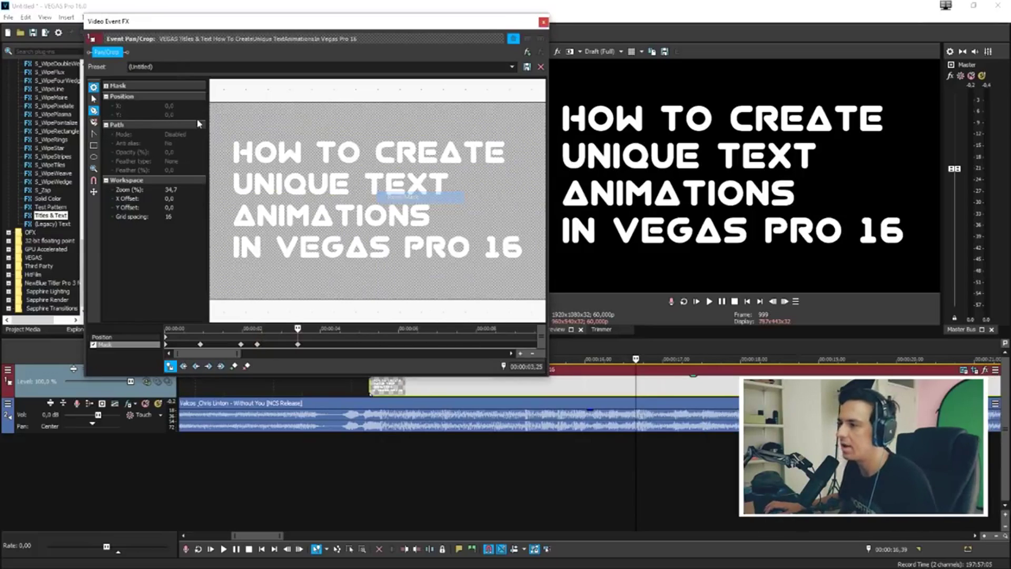
pyautogui.click(225, 125)
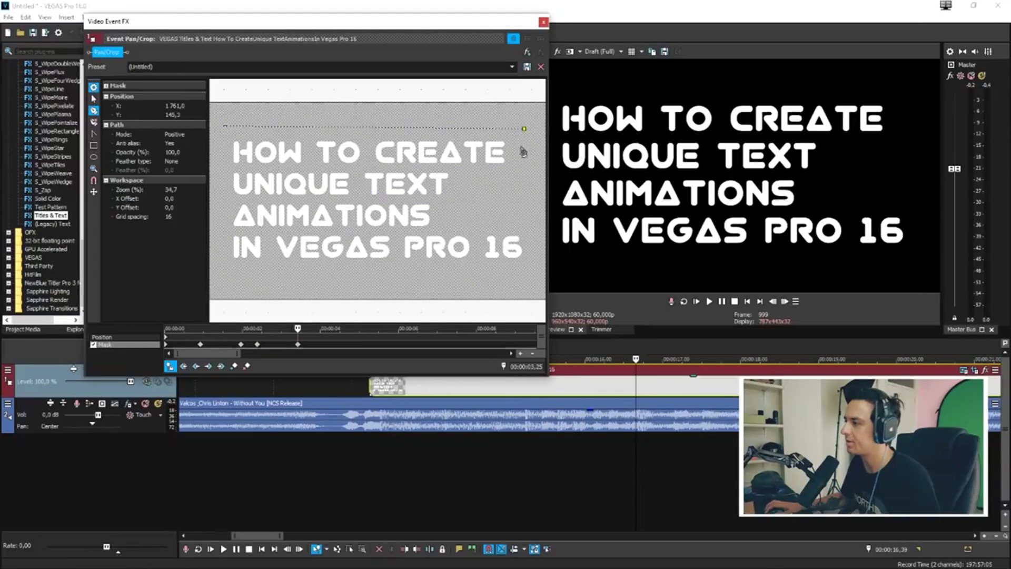
pyautogui.click(220, 199)
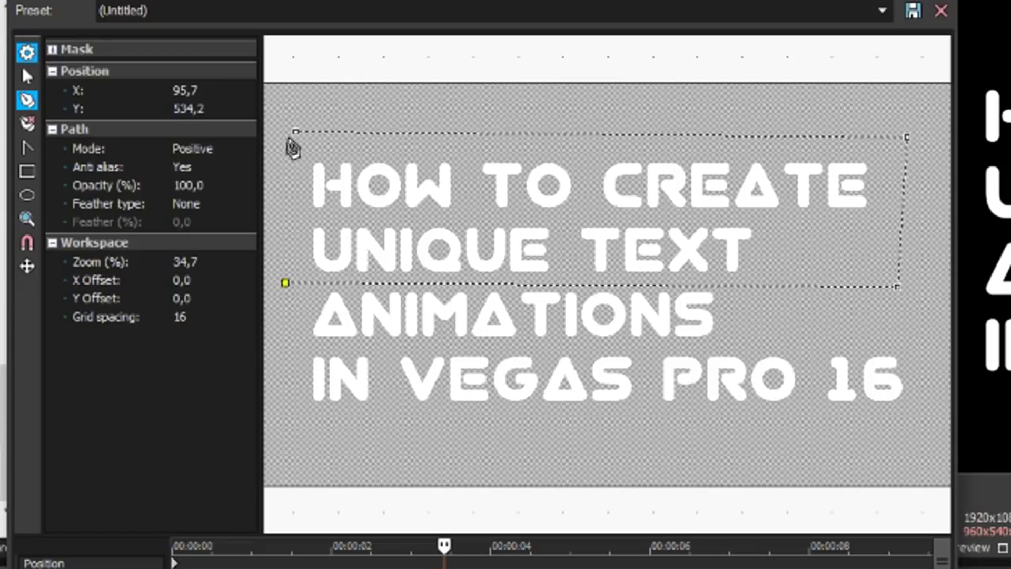
pyautogui.click(225, 125)
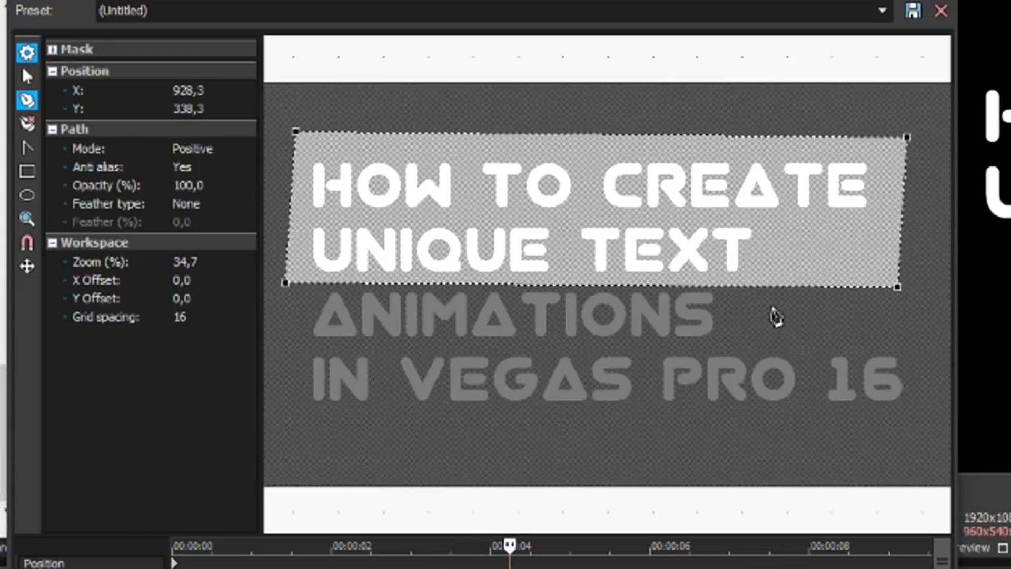
# At the next beat's keyframe, reset the mask and outline the first three text lines through "ANIMATIONS" with a closed anchor mask.
pyautogui.rightClick(760, 332)
pyautogui.click(813, 340)
pyautogui.click(762, 349)
pyautogui.click(299, 347)
pyautogui.click(288, 151)
pyautogui.click(885, 138)
pyautogui.click(890, 338)
pyautogui.click(761, 349)
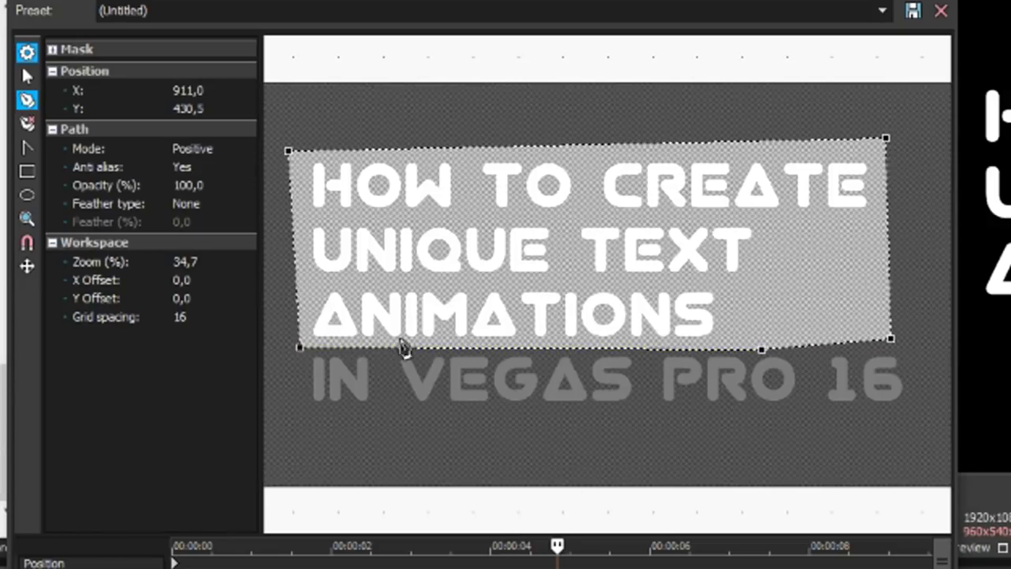
# At the following beat, reshape the mask's lower edge and add an anchor so that it also includes "IN".
pyautogui.moveTo(299, 347); pyautogui.dragTo(302, 415)
pyautogui.moveTo(762, 349); pyautogui.dragTo(373, 342)
pyautogui.click(353, 371)
pyautogui.moveTo(365, 394); pyautogui.dragTo(370, 404)
pyautogui.moveTo(306, 424)
pyautogui.mouseDown()
pyautogui.moveTo(279, 451)
pyautogui.moveTo(295, 428)
pyautogui.mouseUp()
# At the next beat, reset the mask and redraw it around all the text through "VEGAS", excluding "PRO 16".
pyautogui.rightClick(486, 368)
pyautogui.click(526, 377)
pyautogui.click(640, 406)
pyautogui.click(651, 351)
pyautogui.click(919, 338)
pyautogui.click(891, 147)
pyautogui.click(298, 135)
pyautogui.click(295, 412)
pyautogui.click(635, 425)
pyautogui.click(641, 406)
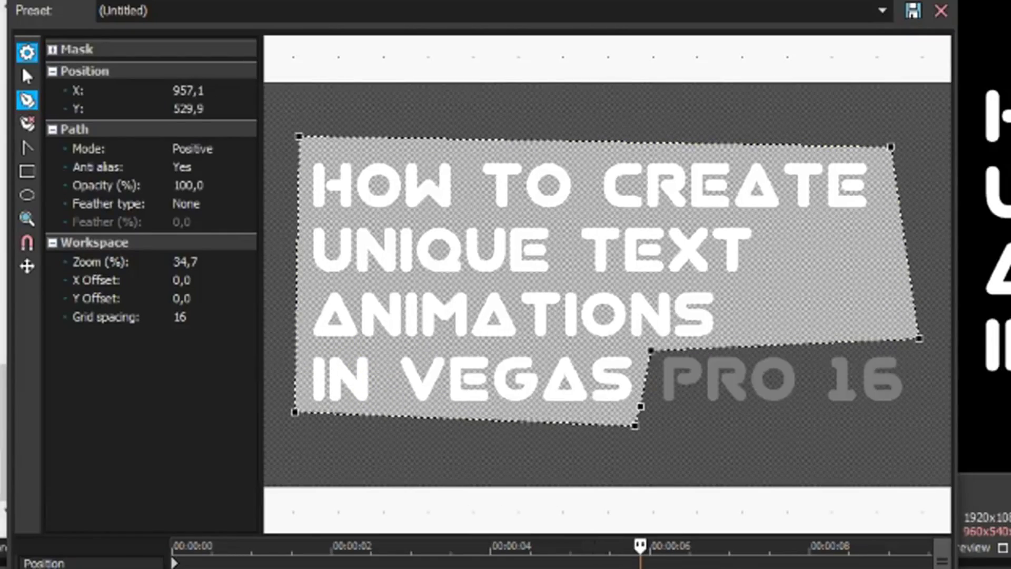
# At the following beat, move the mask's notch and outer anchors to include "PRO" while leaving out "16".
pyautogui.moveTo(651, 352); pyautogui.dragTo(799, 412)
pyautogui.moveTo(918, 337); pyautogui.dragTo(823, 335)
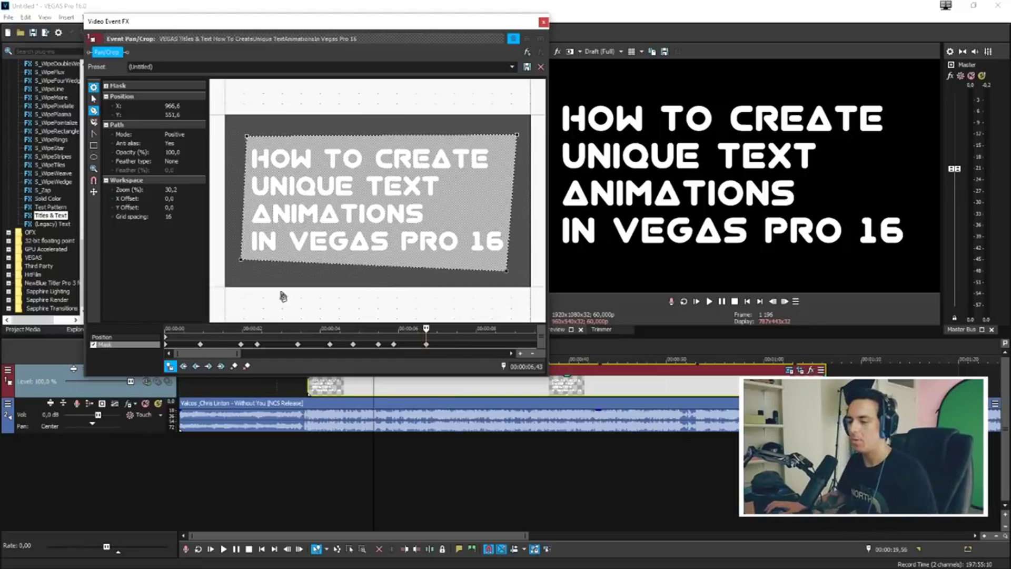
# Create a mask keyframe at 00:00:00,54, one frame before the keyframe that reveals "TO".
pyautogui.click(200, 345)
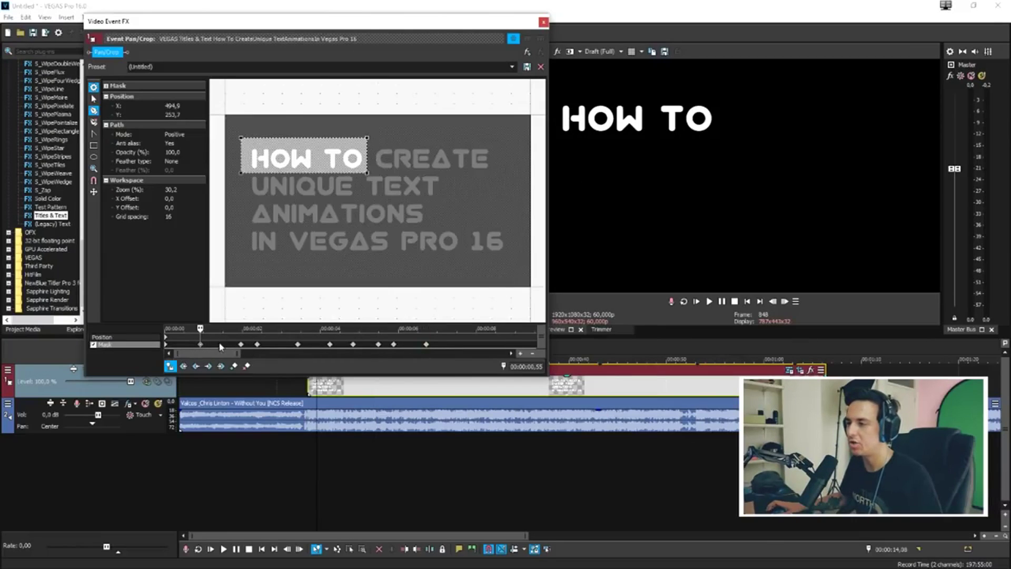
pyautogui.scroll(5, 342, 345)
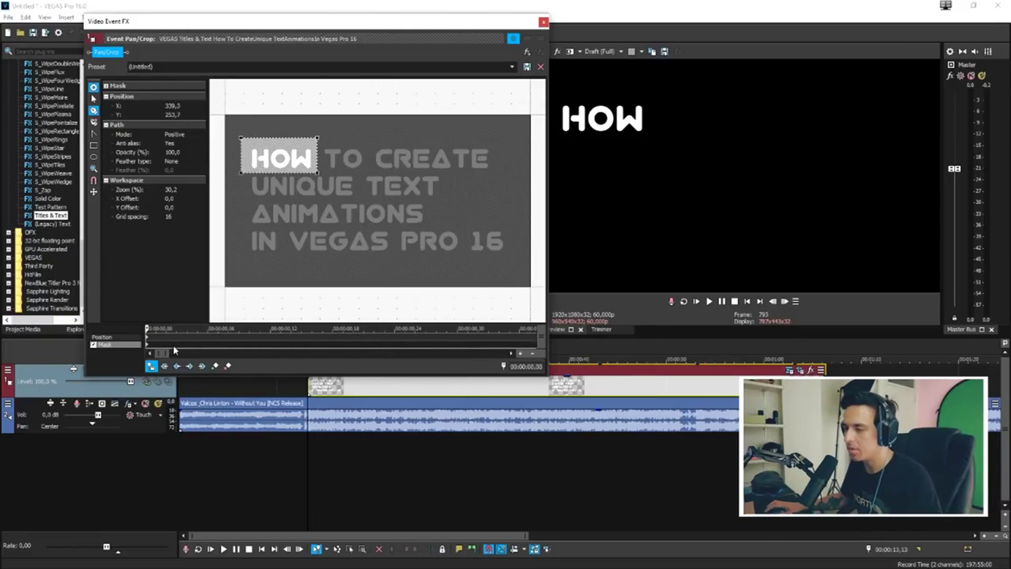
pyautogui.click(360, 349)
pyautogui.scroll(3, 372, 352)
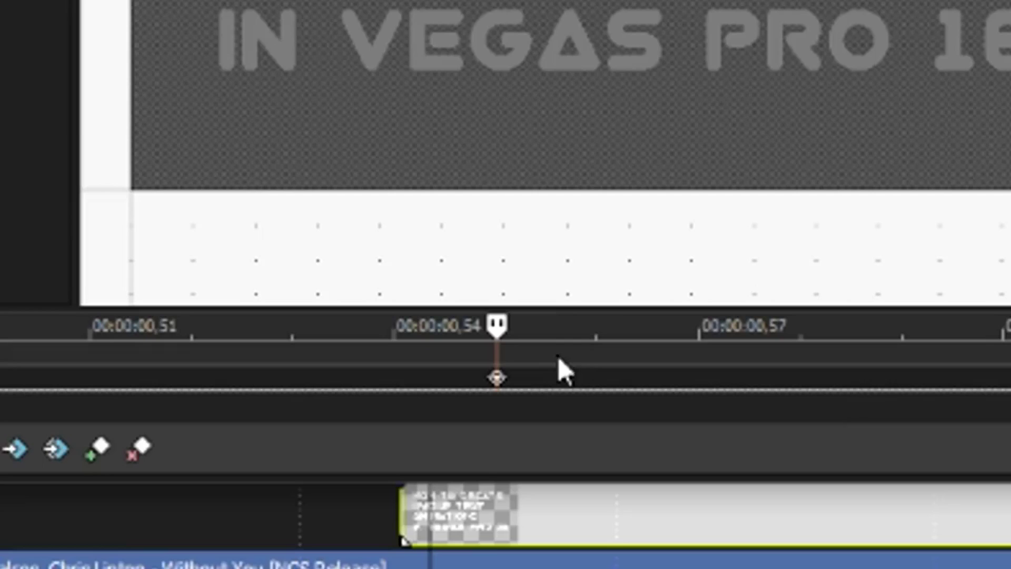
pyautogui.press('Left')
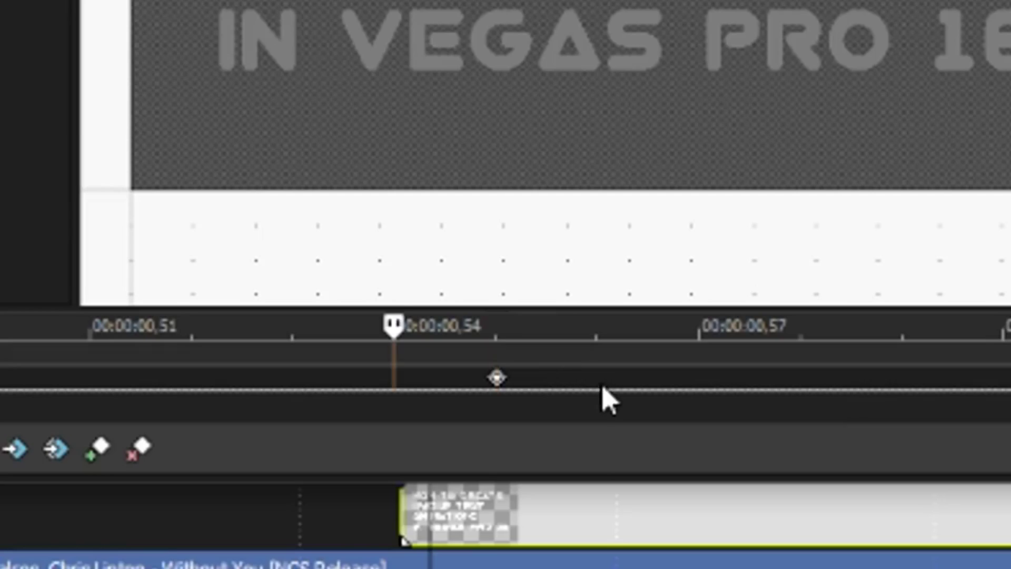
pyautogui.click(94, 466)
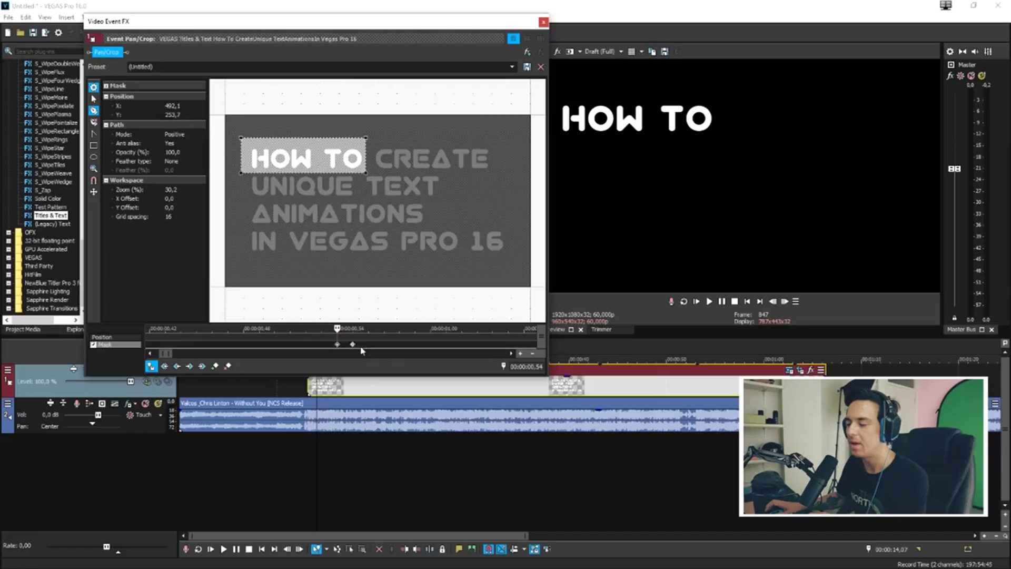
# Create a mask keyframe at 00:00:01,57, one frame before the keyframe that reveals "CREATE".
pyautogui.click(451, 344)
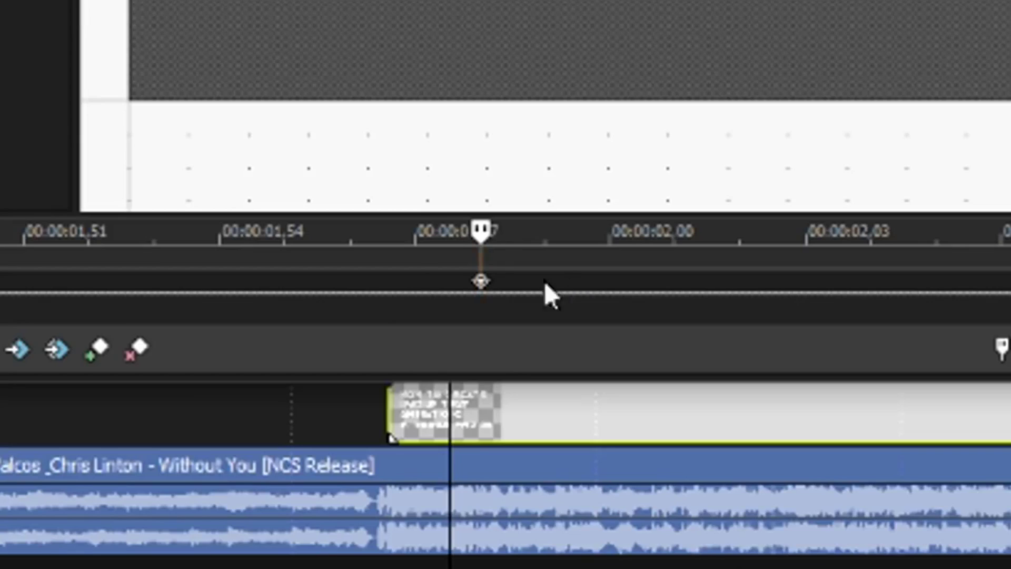
pyautogui.press('Left')
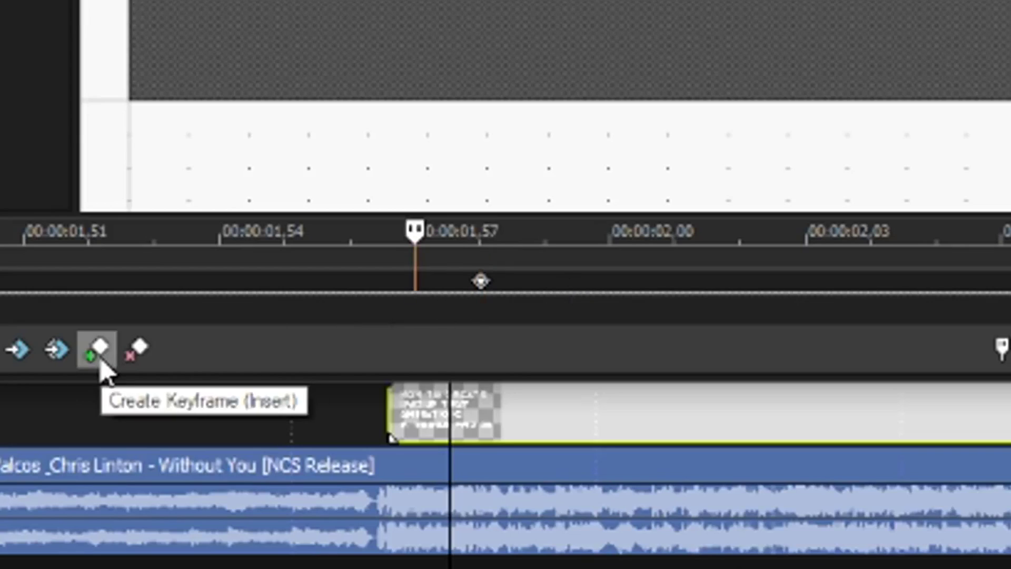
pyautogui.click(99, 358)
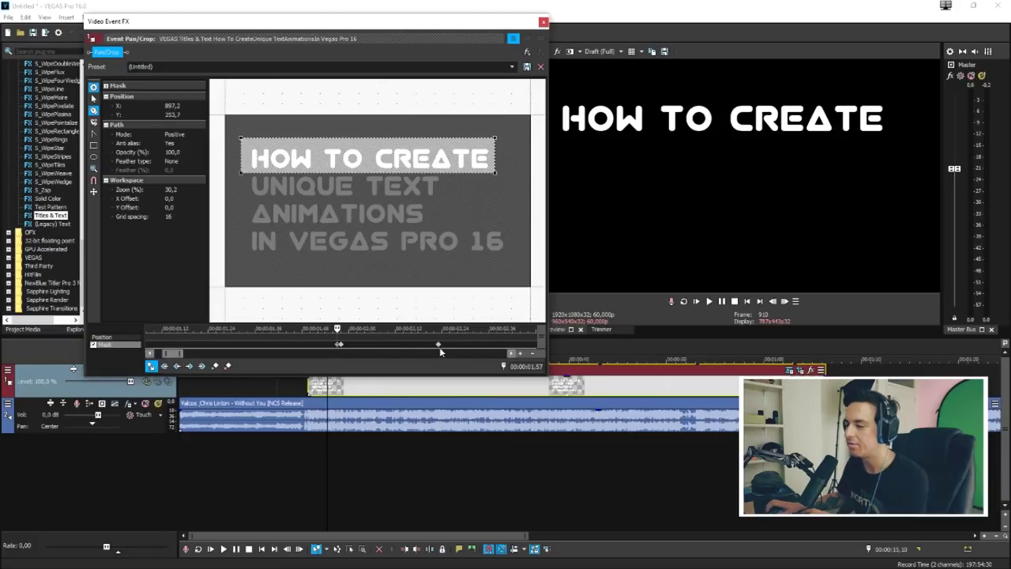
# Create a mask keyframe at 00:00:02,22, one frame before the keyframe that reveals "UNIQUE".
pyautogui.click(438, 345)
pyautogui.scroll(5, 439, 348)
pyautogui.press('Left')
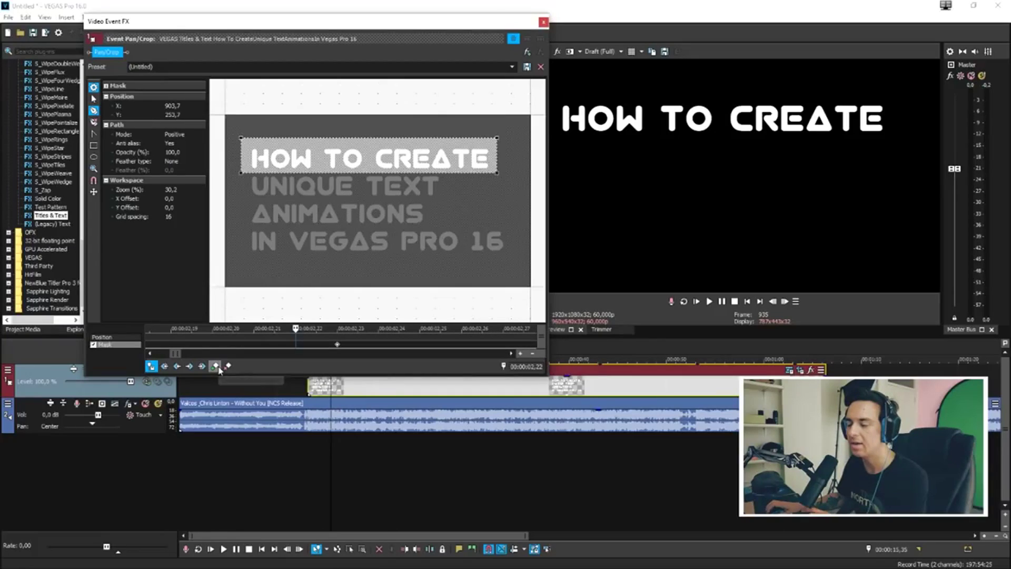
pyautogui.scroll(-4, 413, 352)
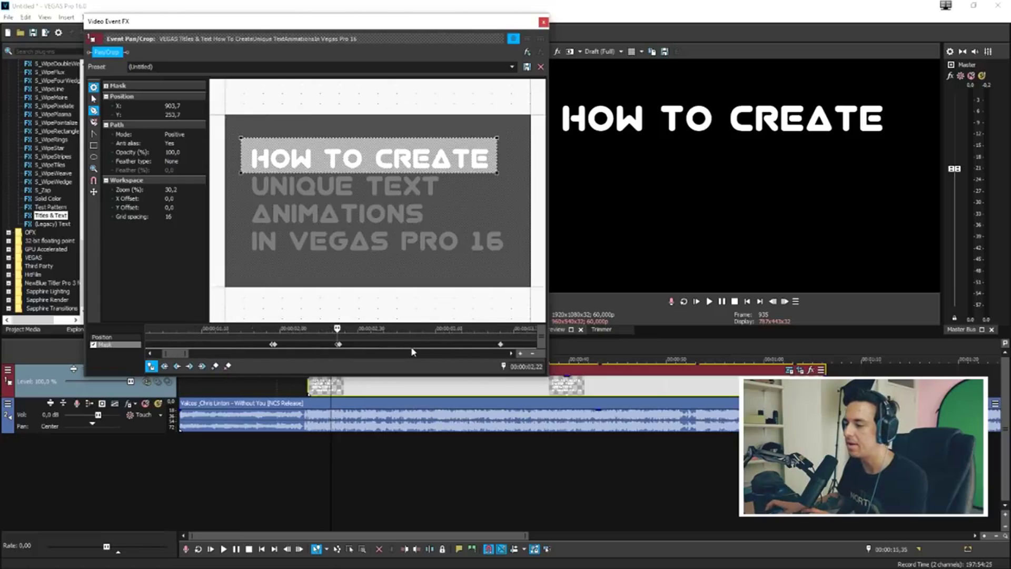